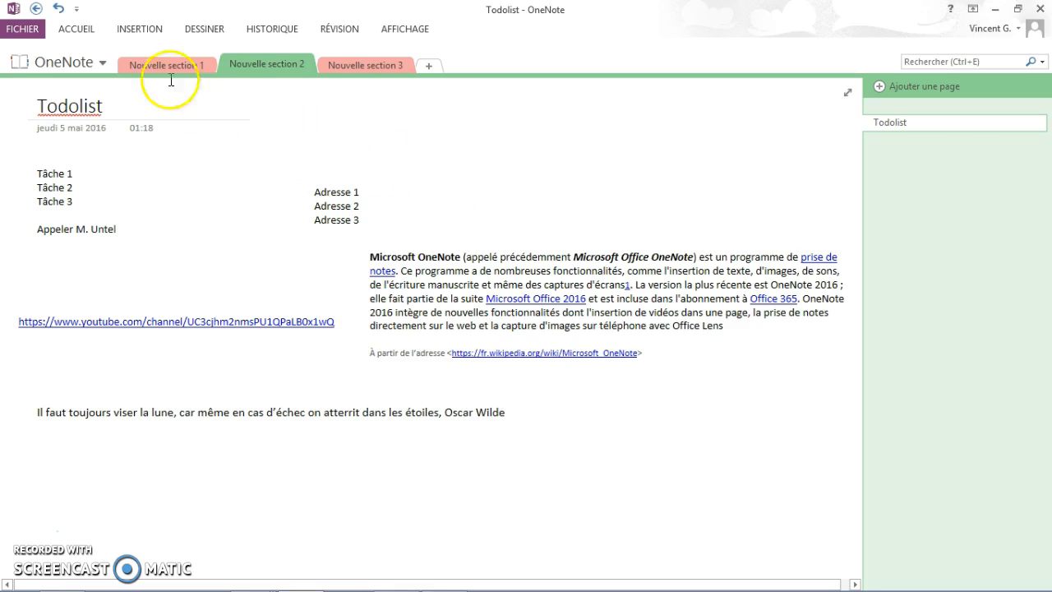
Show the Accueil commands and pin the ribbon so that it stays expanded above the Todolist page.
{"action": "left_click", "coordinate": [76, 31]}
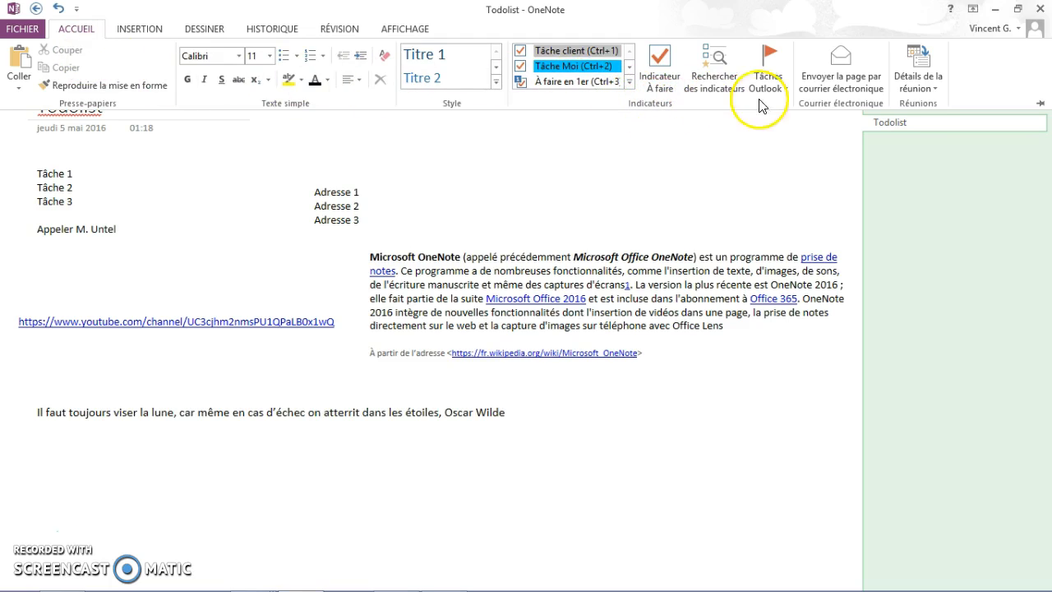
{"action": "left_click", "coordinate": [1041, 106]}
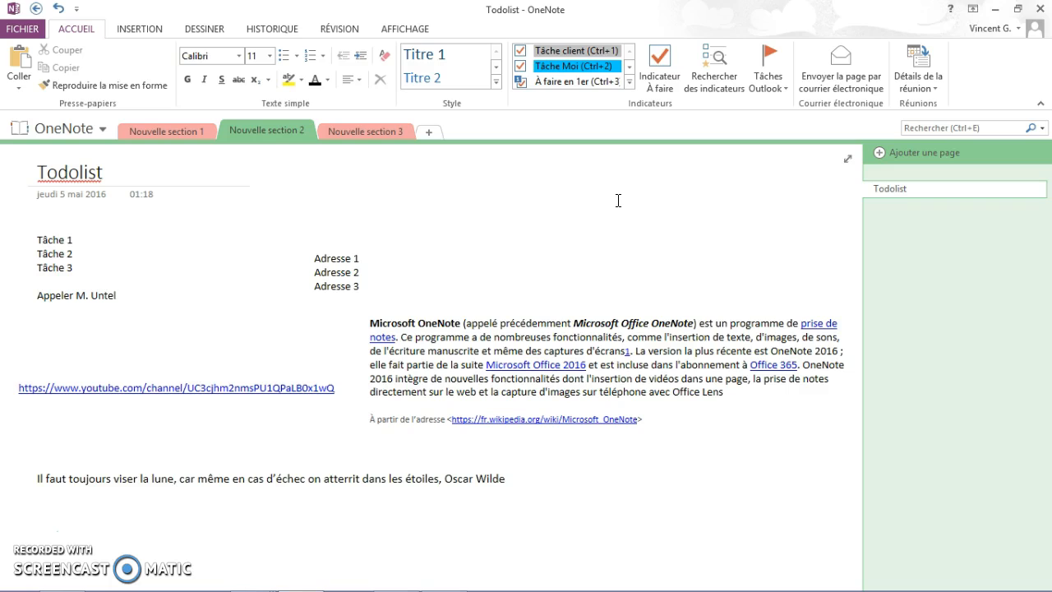
{"action": "left_click", "coordinate": [630, 205]}
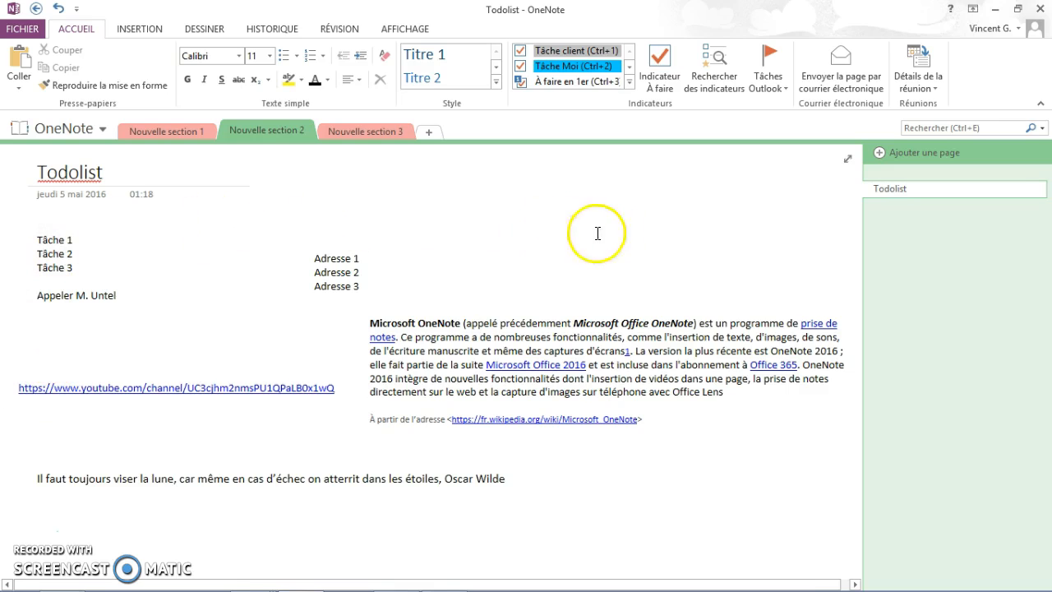
{"action": "left_click", "coordinate": [365, 474]}
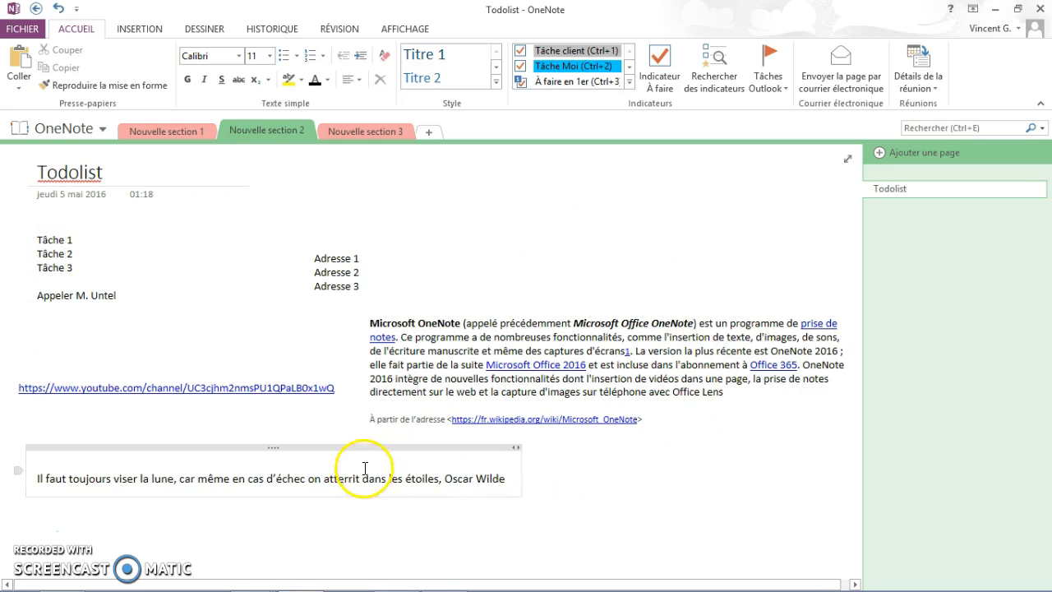
{"action": "left_click", "coordinate": [579, 308]}
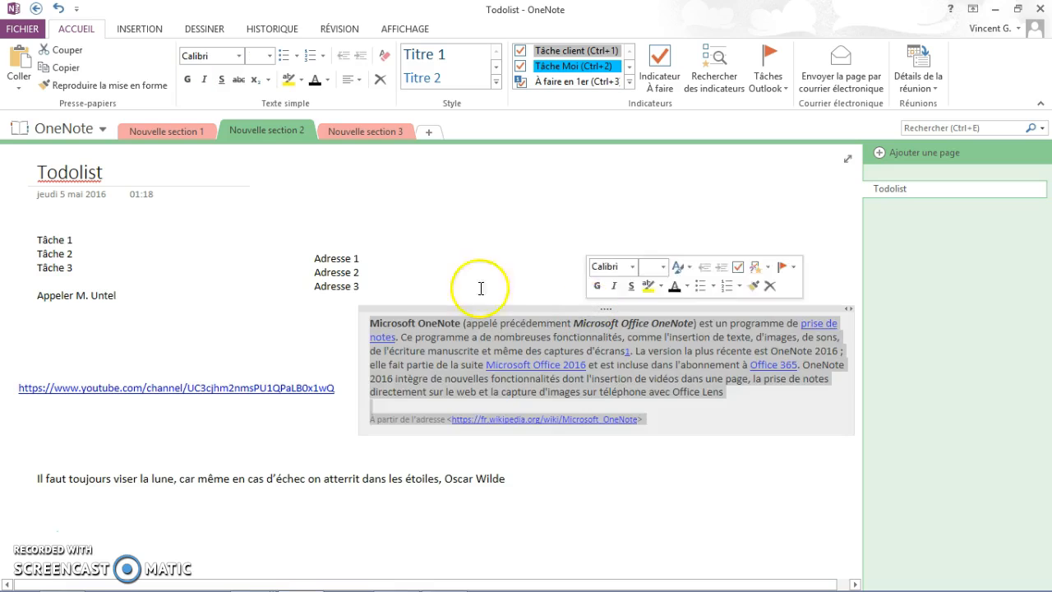
{"action": "left_click", "coordinate": [320, 244]}
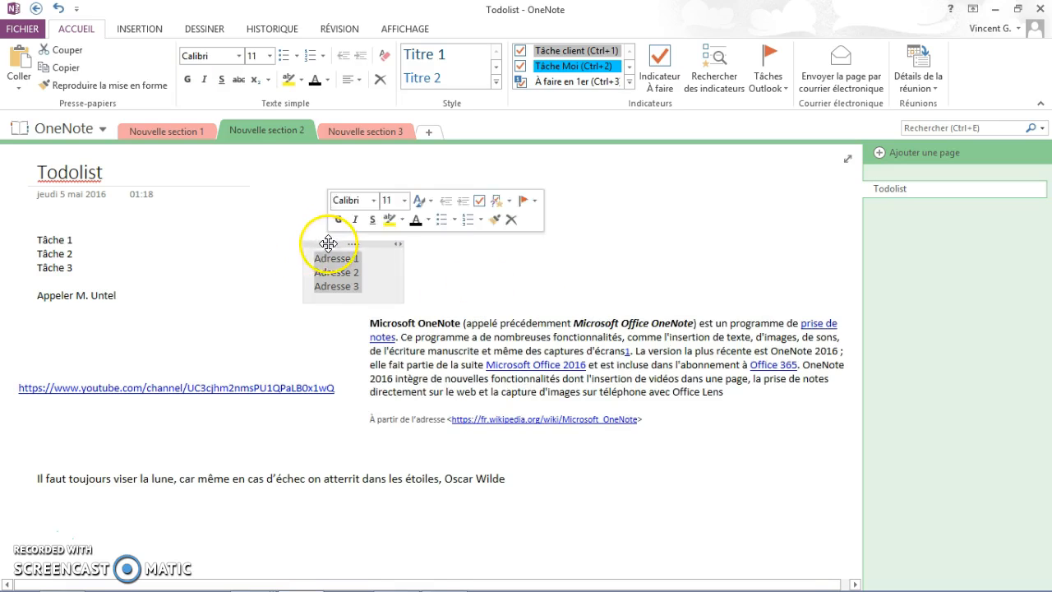
{"action": "left_click", "coordinate": [53, 223]}
{"action": "left_click", "coordinate": [336, 244]}
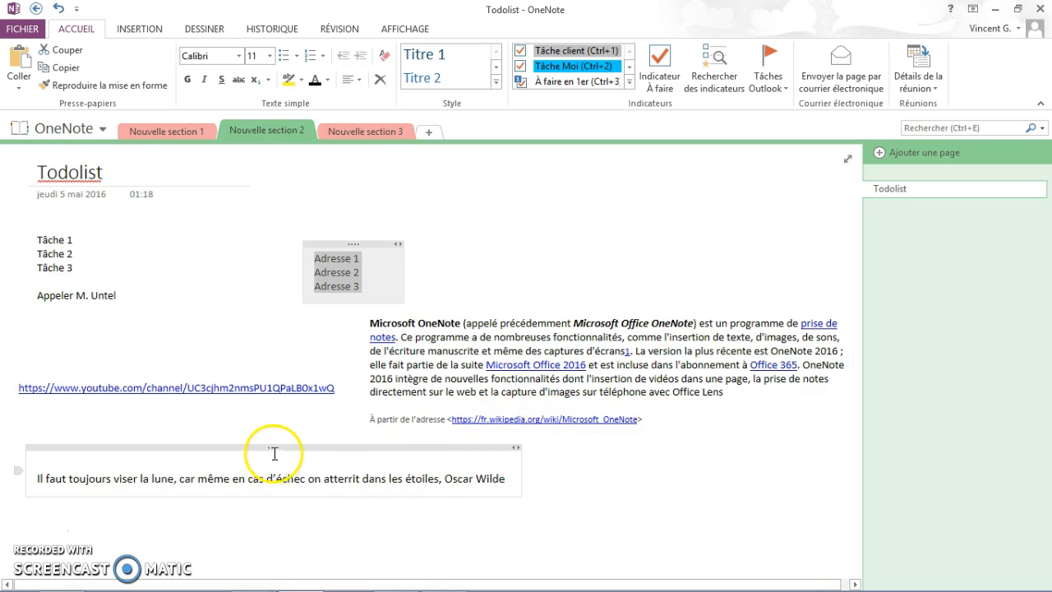
Mark Tâche 1, Tâche 2, Tâche 3 and the call reminder below them with the À faire tag.
{"action": "left_click_drag", "start_coordinate": [142, 300], "coordinate": [33, 239]}
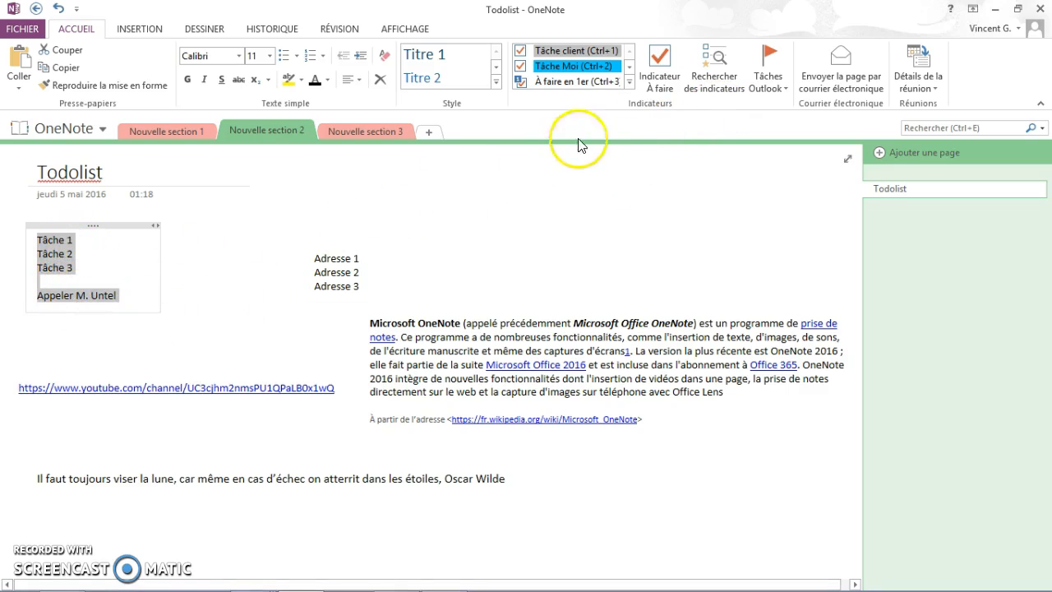
{"action": "left_click", "coordinate": [663, 67]}
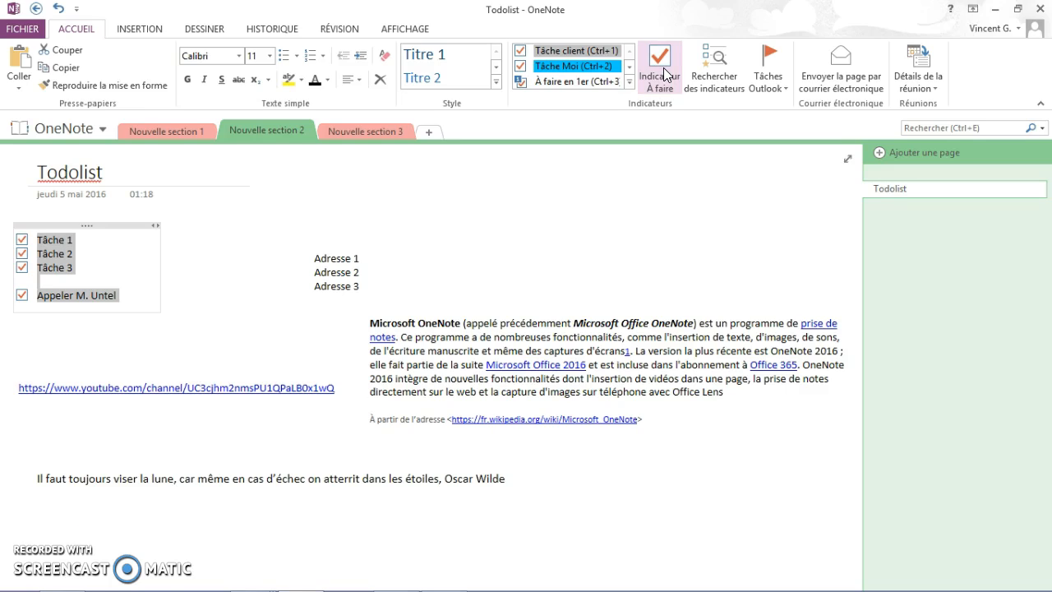
{"action": "left_click", "coordinate": [664, 67]}
{"action": "left_click", "coordinate": [663, 67]}
Tick the À faire checkboxes of the listed tasks, including the call reminder, and clear them again.
{"action": "left_click", "coordinate": [21, 253]}
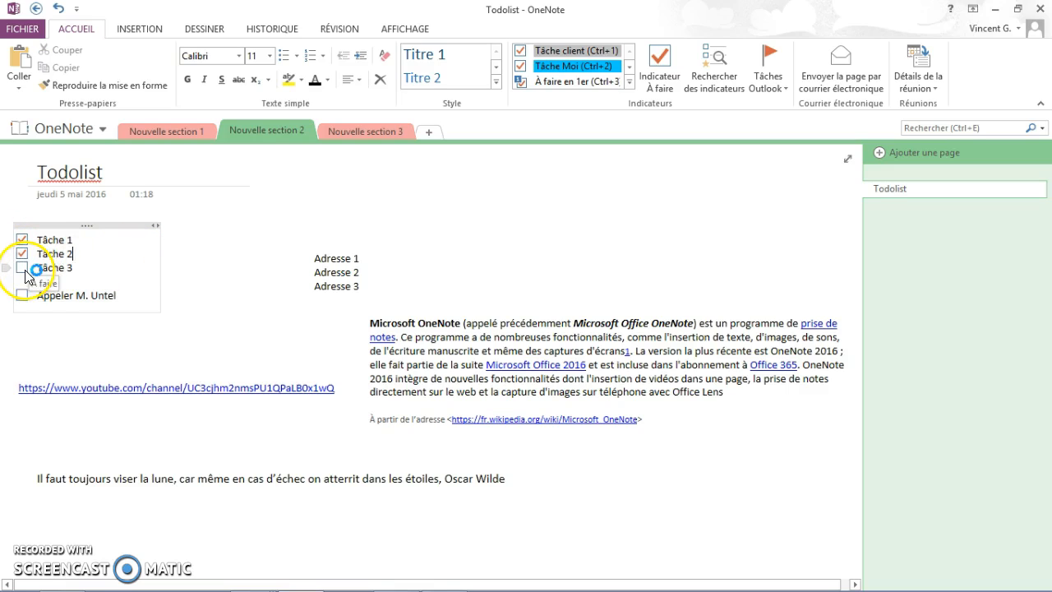
{"action": "left_click", "coordinate": [23, 295]}
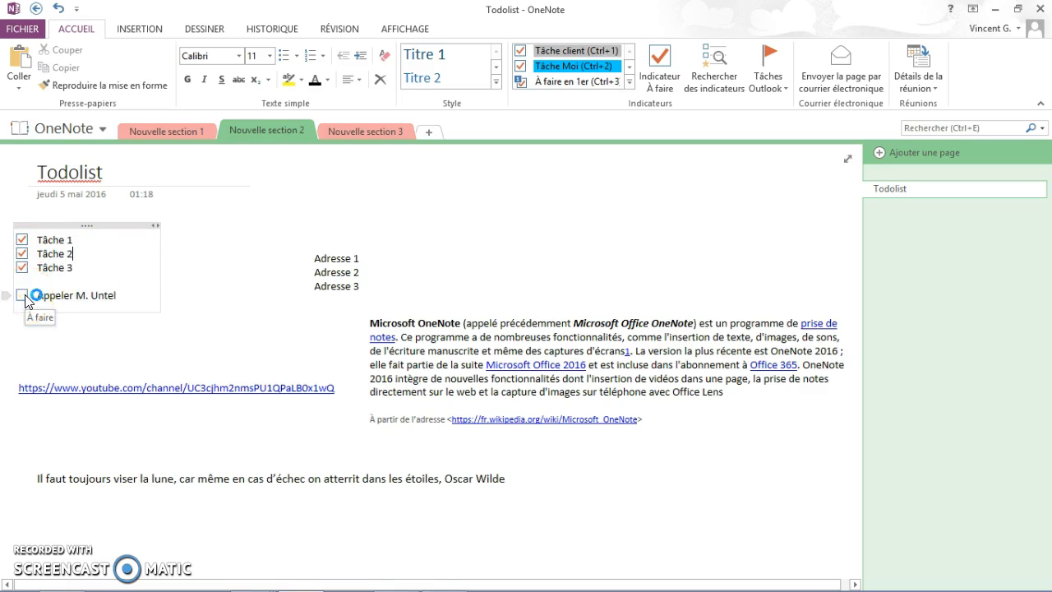
{"action": "left_click", "coordinate": [24, 268]}
{"action": "left_click", "coordinate": [23, 255]}
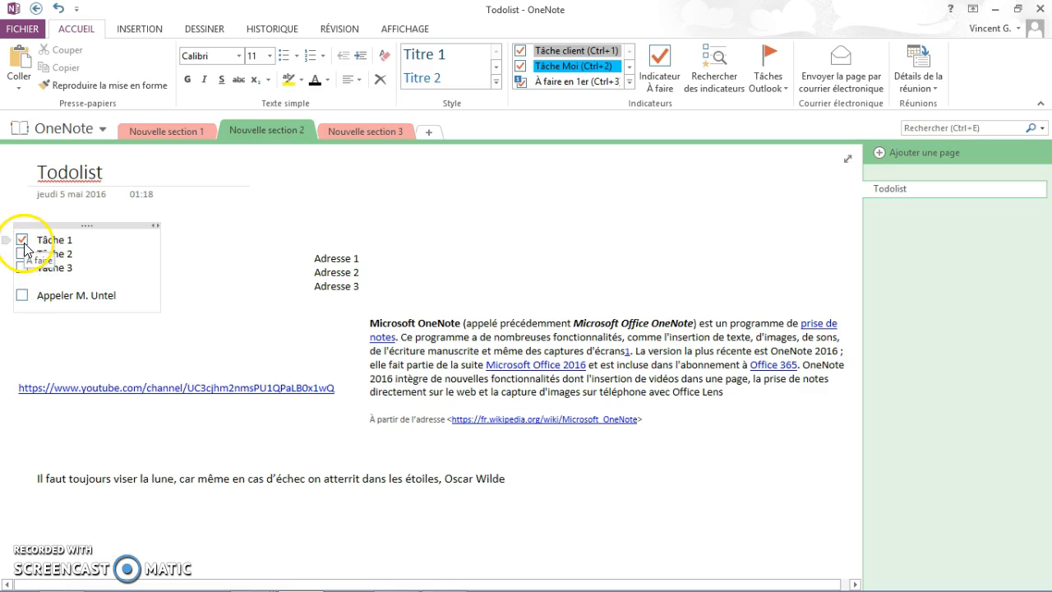
Mark Adresse 1, Adresse 2 and Adresse 3 with the Adresse tag.
{"action": "left_click_drag", "start_coordinate": [359, 287], "coordinate": [318, 259]}
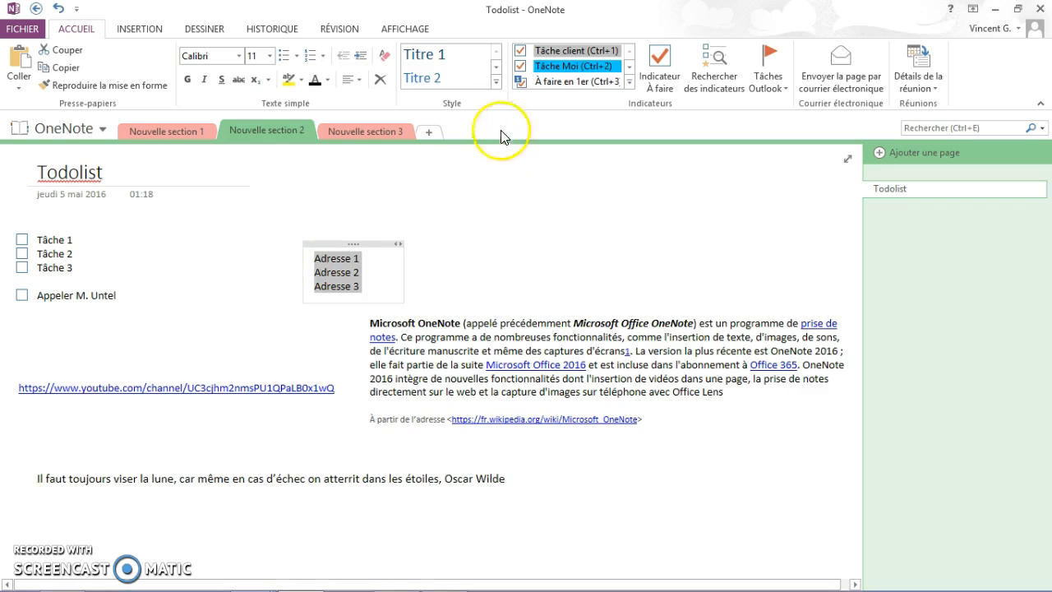
{"action": "left_click", "coordinate": [630, 83]}
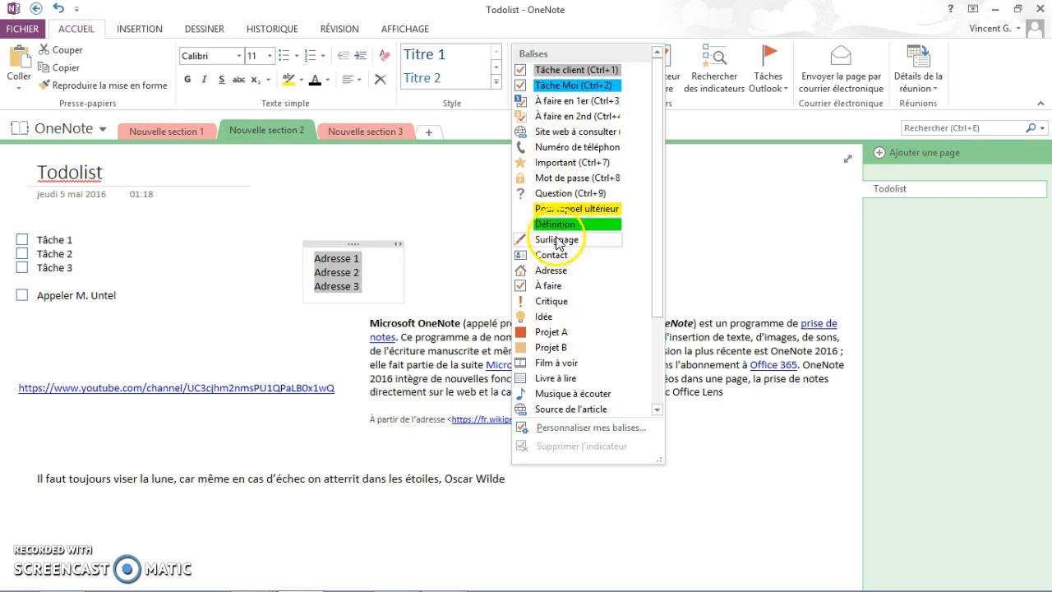
{"action": "left_click", "coordinate": [558, 271]}
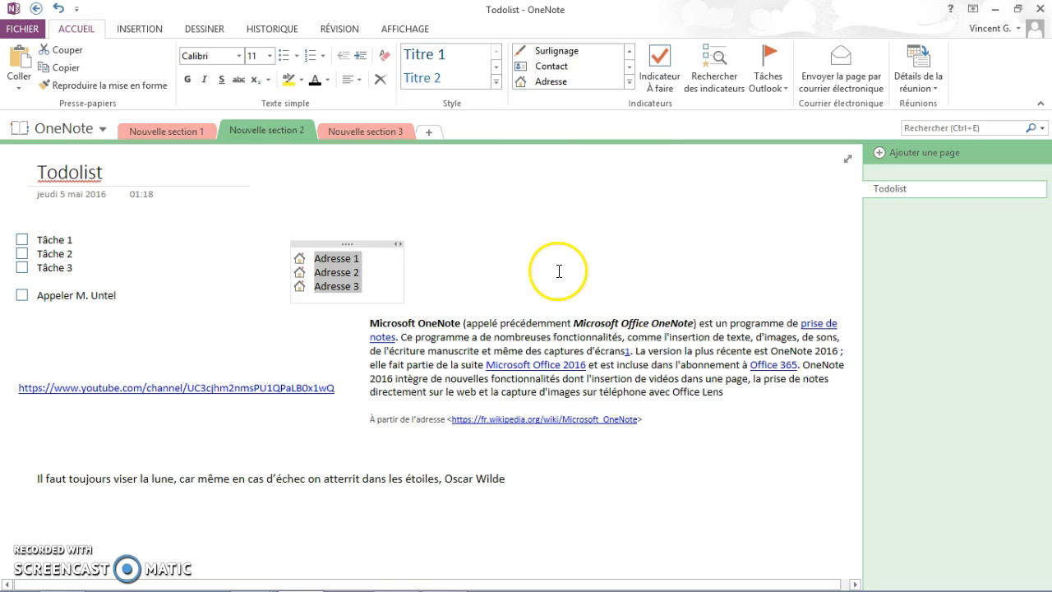
{"action": "left_click", "coordinate": [358, 286]}
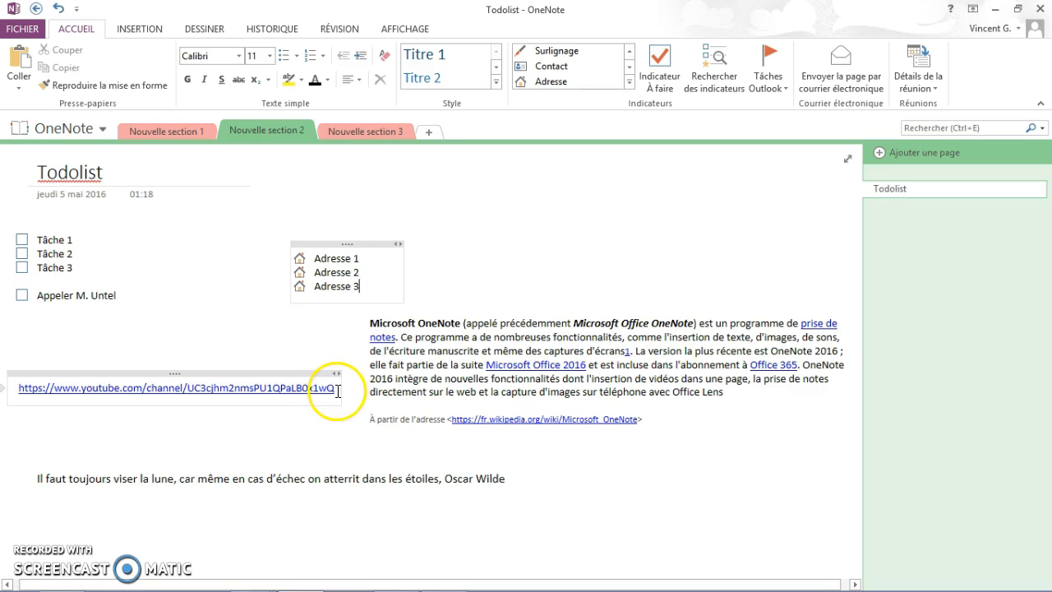
Mark the YouTube channel link with the Site web à consulter tag.
{"action": "left_click_drag", "start_coordinate": [337, 387], "coordinate": [12, 387]}
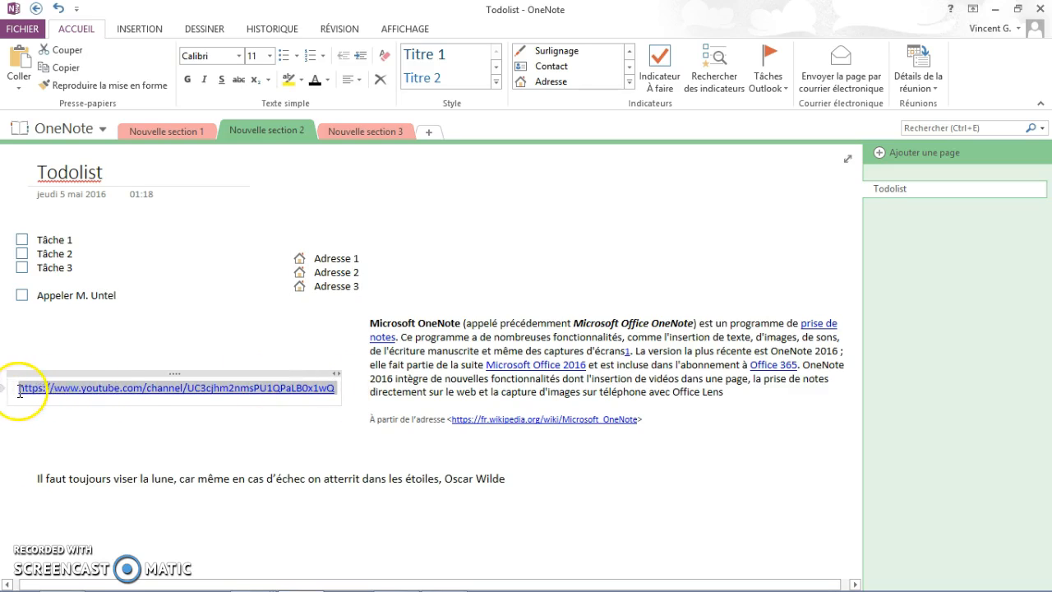
{"action": "left_click", "coordinate": [629, 83]}
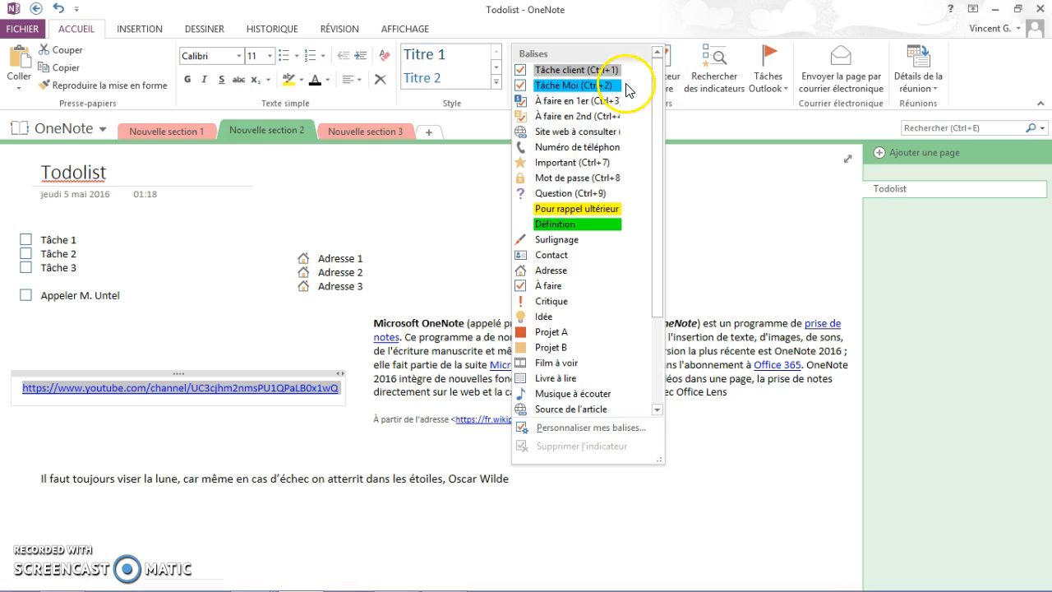
{"action": "left_click", "coordinate": [575, 137]}
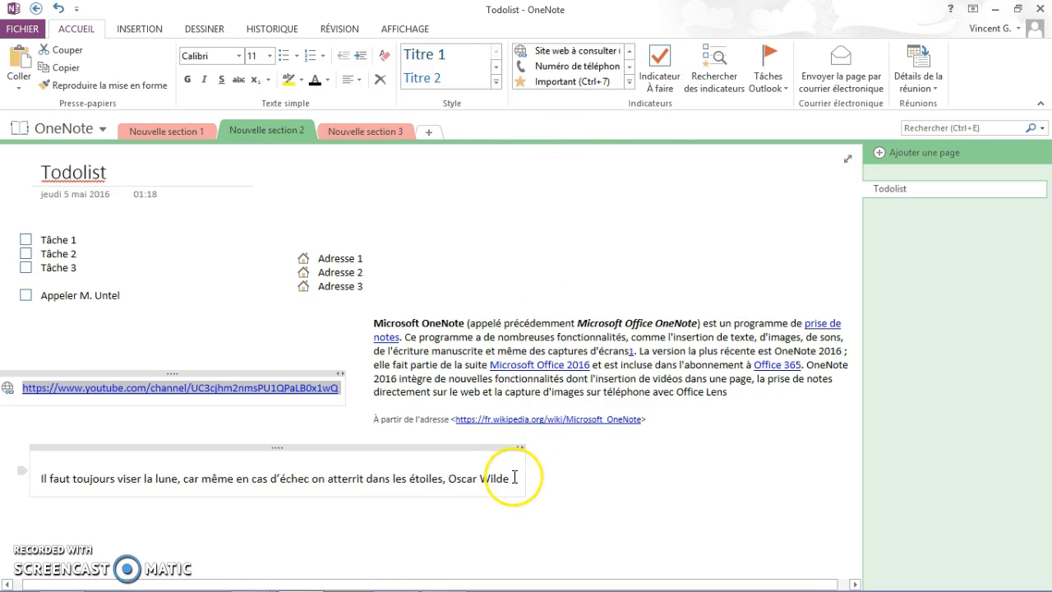
With the Oscar Wilde quote selected, create a custom tag named Citation that uses the blue quotation mark symbol.
{"action": "left_click_drag", "start_coordinate": [515, 477], "coordinate": [41, 478]}
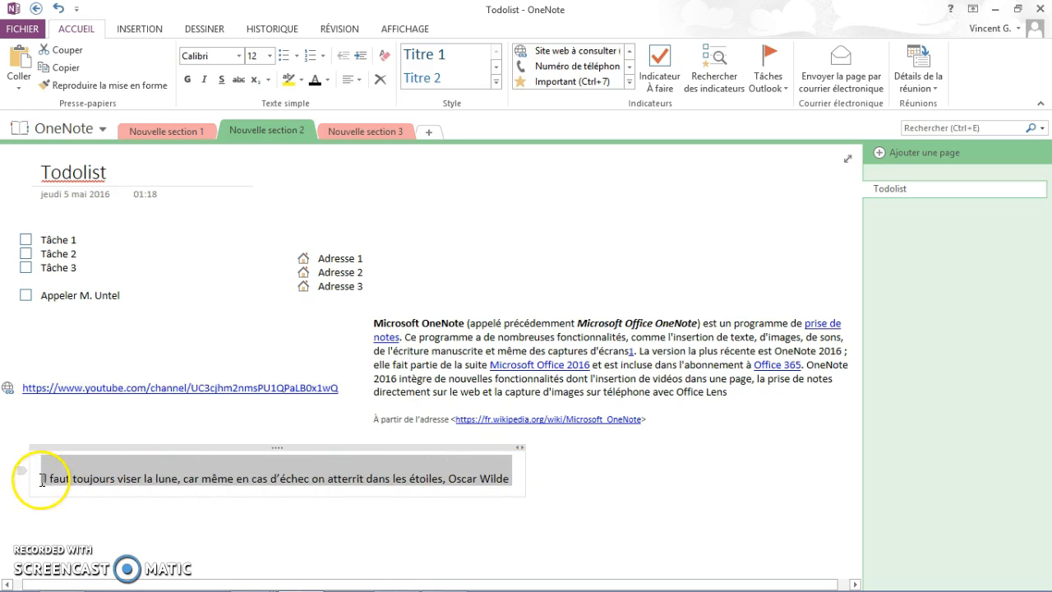
{"action": "left_click", "coordinate": [629, 83]}
{"action": "mouse_move", "coordinate": [658, 85]}
{"action": "left_mouse_down"}
{"action": "mouse_move", "coordinate": [658, 222]}
{"action": "mouse_move", "coordinate": [676, 76]}
{"action": "left_mouse_up"}
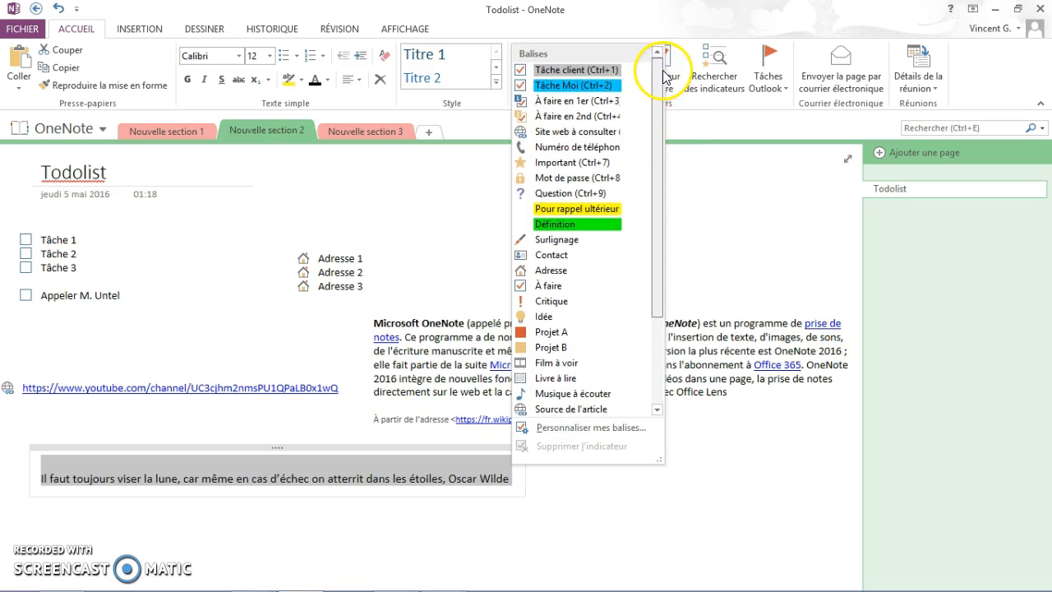
{"action": "left_click", "coordinate": [589, 428]}
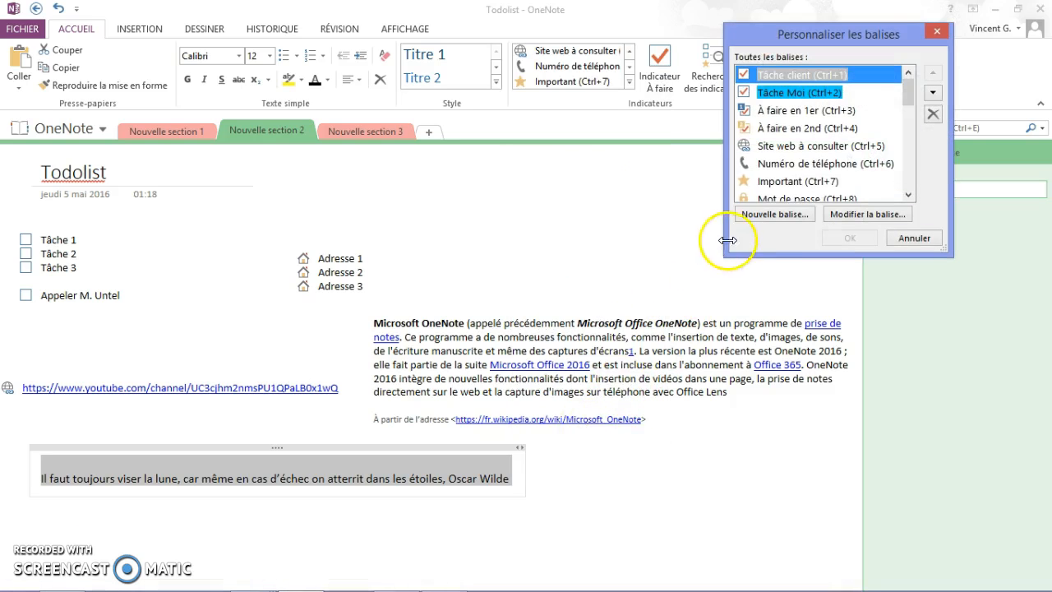
{"action": "left_click", "coordinate": [760, 216]}
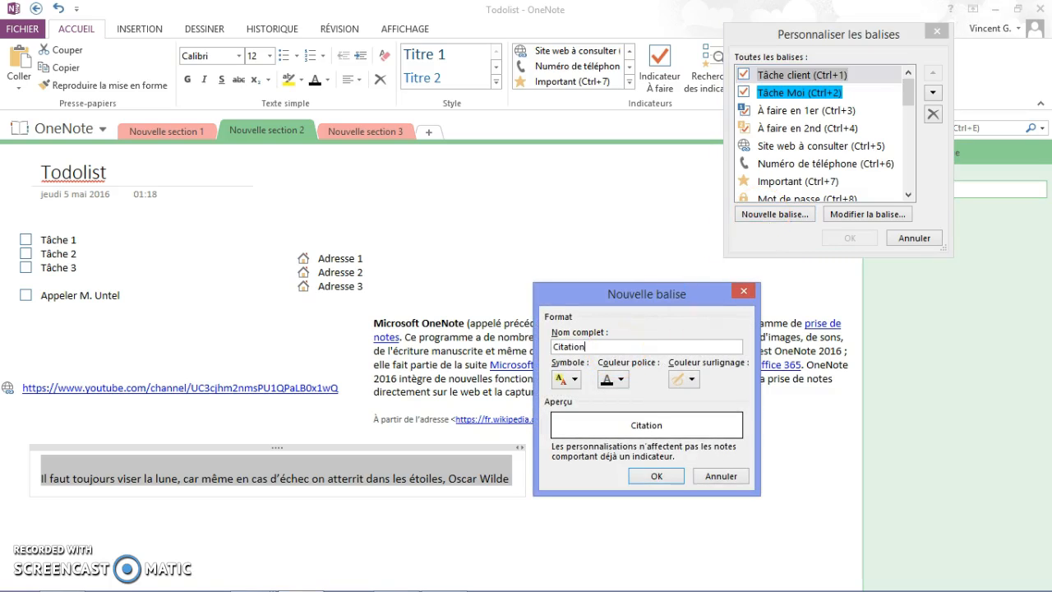
{"action": "left_click", "coordinate": [574, 379]}
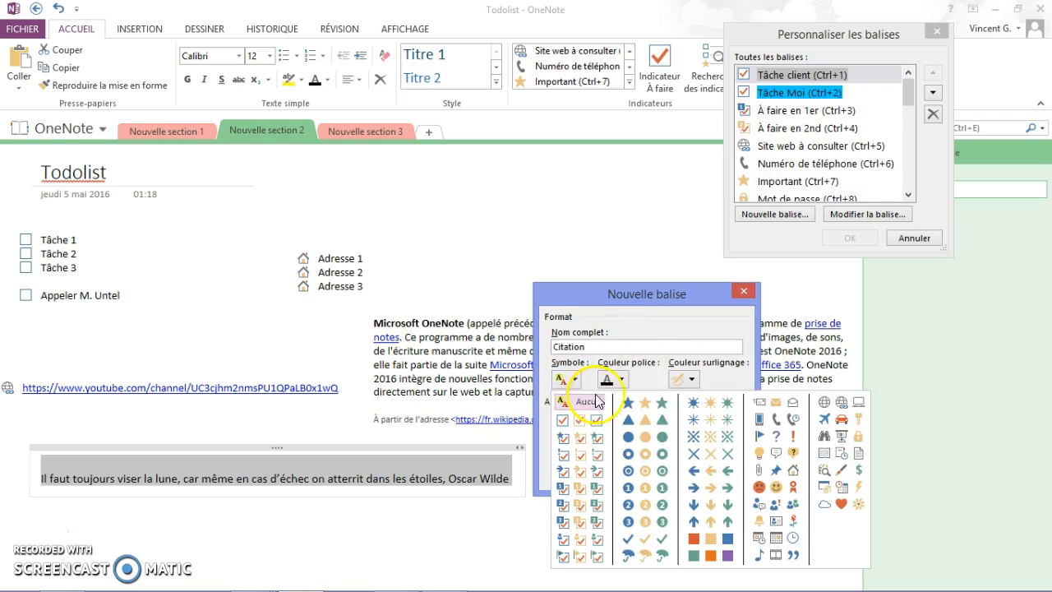
{"action": "left_click", "coordinate": [793, 555]}
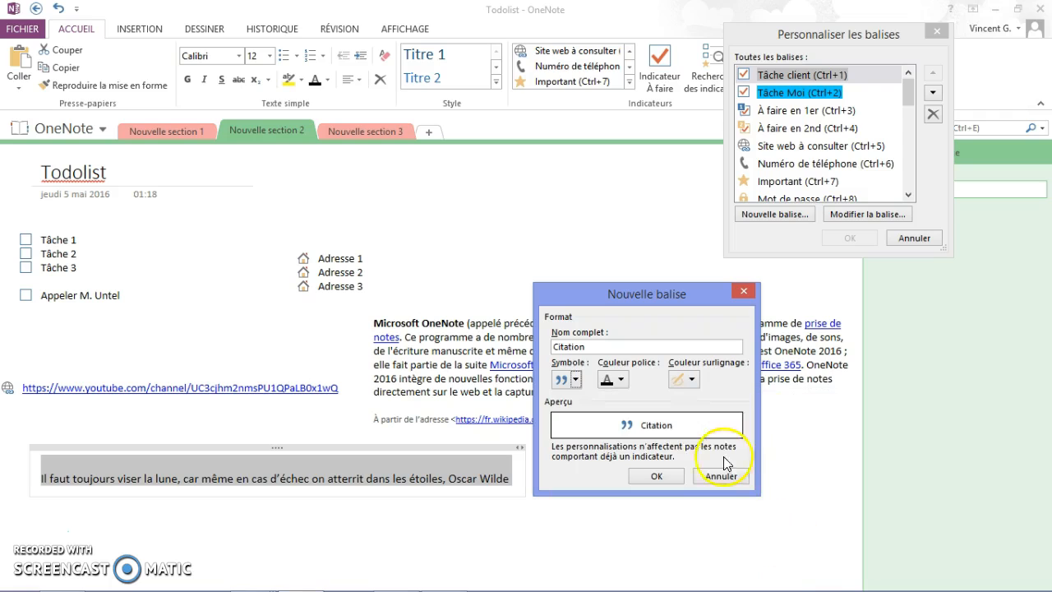
{"action": "left_click", "coordinate": [660, 479]}
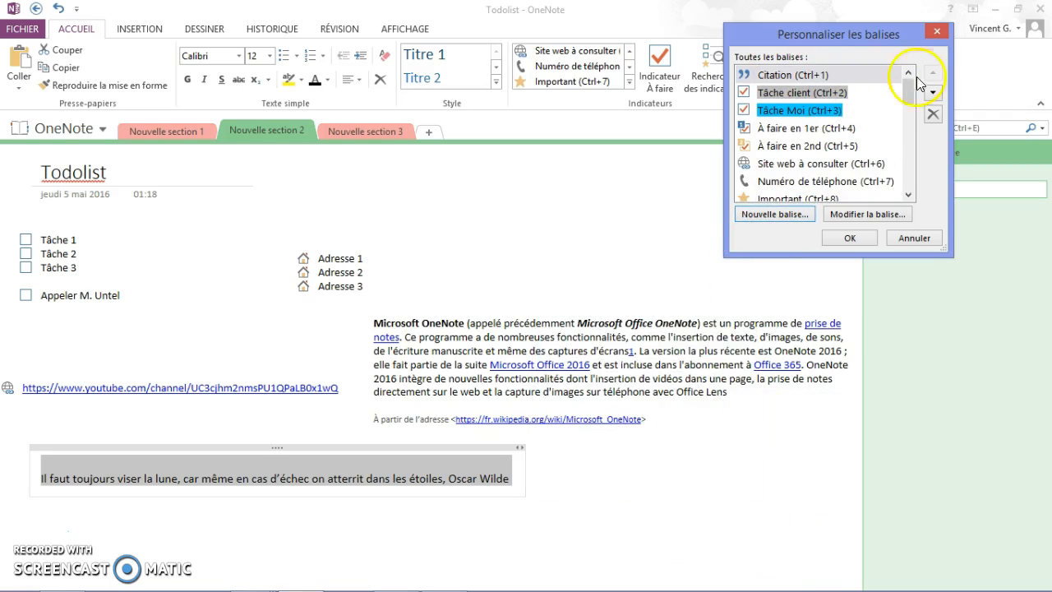
Enlarge the tag customisation dialog and move the Important tag up to second place, directly below Citation.
{"action": "mouse_move", "coordinate": [905, 93]}
{"action": "left_mouse_down"}
{"action": "mouse_move", "coordinate": [912, 179]}
{"action": "mouse_move", "coordinate": [911, 97]}
{"action": "left_mouse_up"}
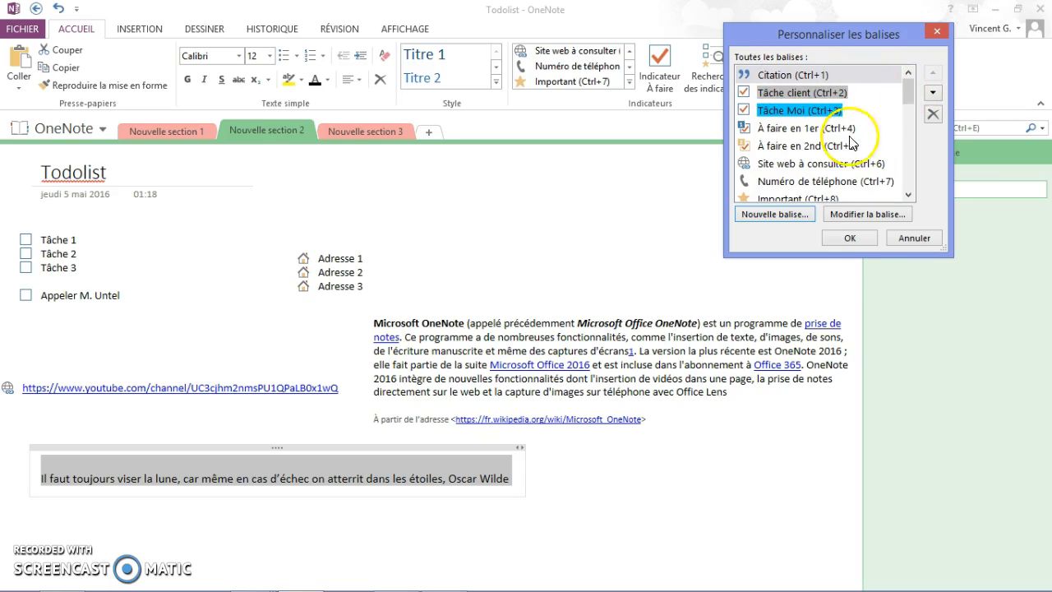
{"action": "left_click_drag", "start_coordinate": [832, 257], "coordinate": [831, 452]}
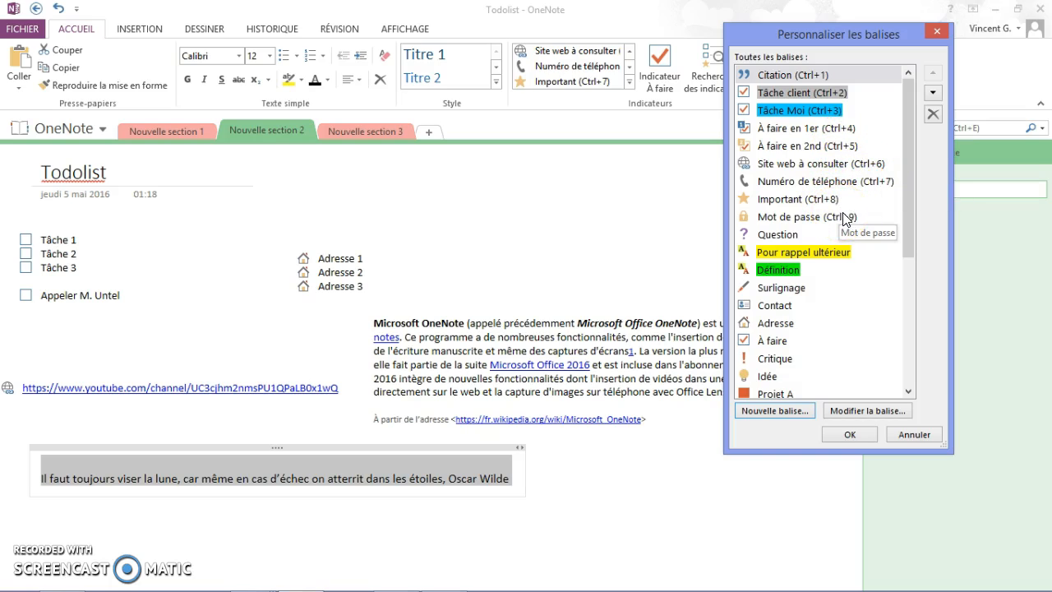
{"action": "left_click", "coordinate": [791, 199]}
{"action": "left_click", "coordinate": [934, 74]}
{"action": "left_click", "coordinate": [935, 73]}
{"action": "left_click", "coordinate": [935, 73]}
{"action": "left_click", "coordinate": [934, 73]}
{"action": "left_click", "coordinate": [935, 73]}
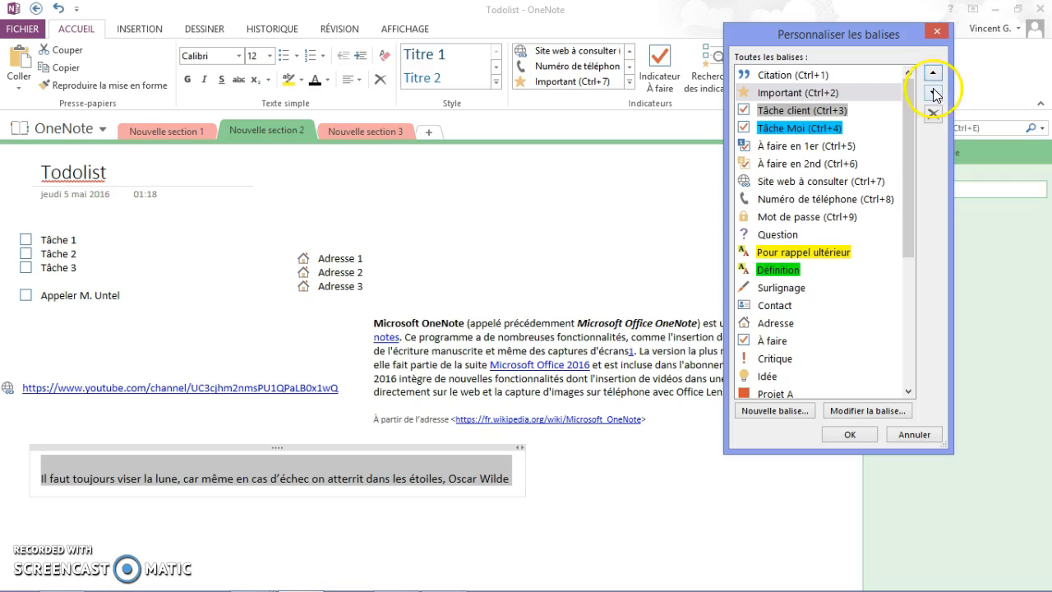
Move the Important tag back down to its place below Numéro de téléphone.
{"action": "left_click", "coordinate": [934, 93]}
{"action": "left_click", "coordinate": [934, 94]}
{"action": "left_click", "coordinate": [934, 94]}
{"action": "left_click", "coordinate": [934, 94]}
{"action": "left_click", "coordinate": [934, 93]}
{"action": "left_click", "coordinate": [934, 94]}
Save the customised tag list and apply the Citation tag to the Oscar Wilde quote.
{"action": "left_click", "coordinate": [773, 78]}
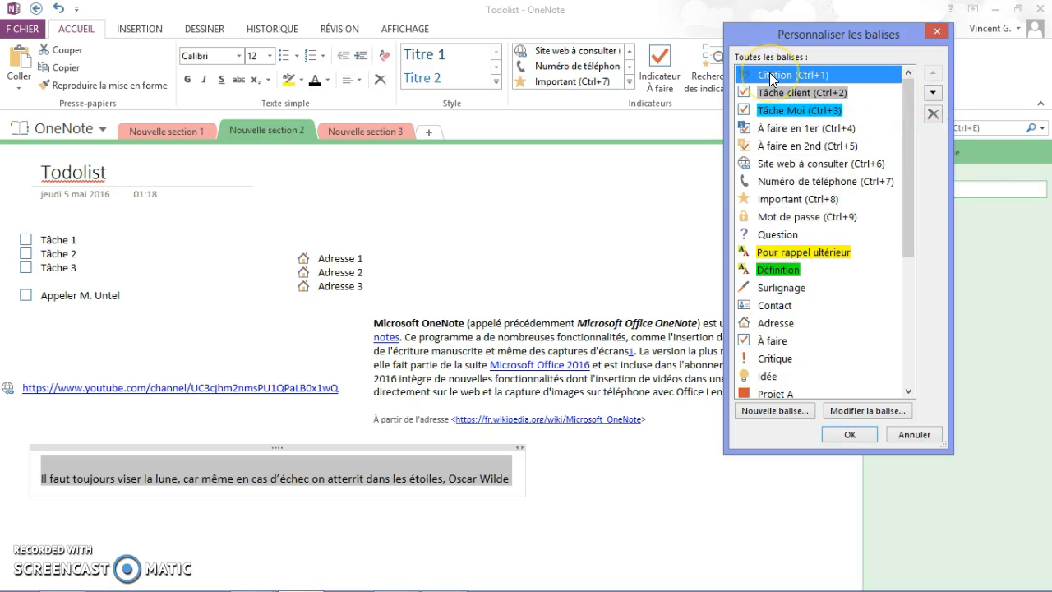
{"action": "left_click", "coordinate": [846, 434]}
{"action": "left_click", "coordinate": [630, 53]}
{"action": "left_click", "coordinate": [630, 53]}
{"action": "left_click", "coordinate": [630, 53]}
{"action": "left_click", "coordinate": [630, 52]}
{"action": "left_click", "coordinate": [584, 51]}
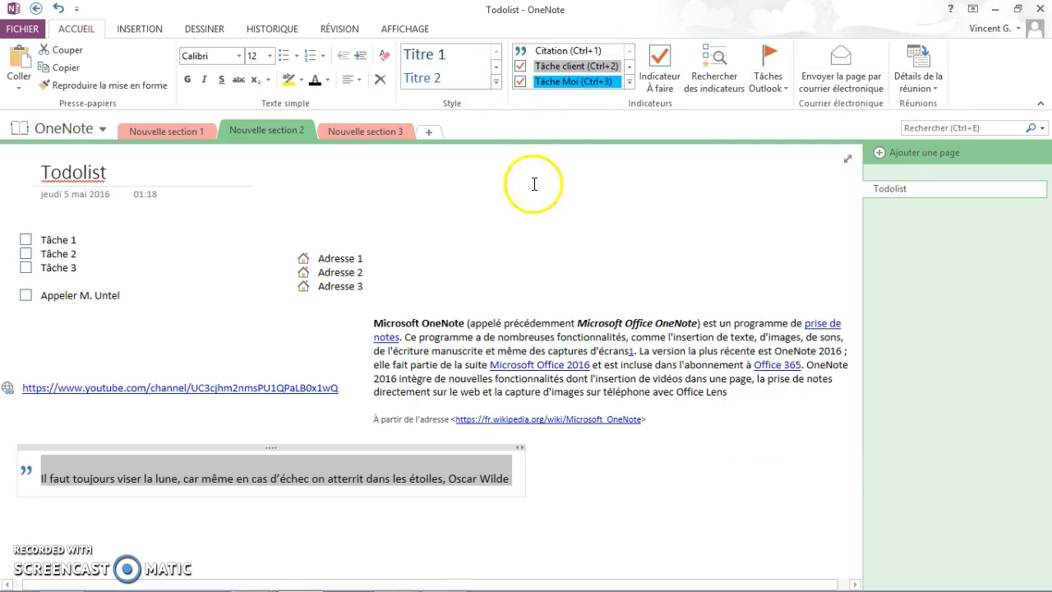
{"action": "left_click", "coordinate": [568, 478]}
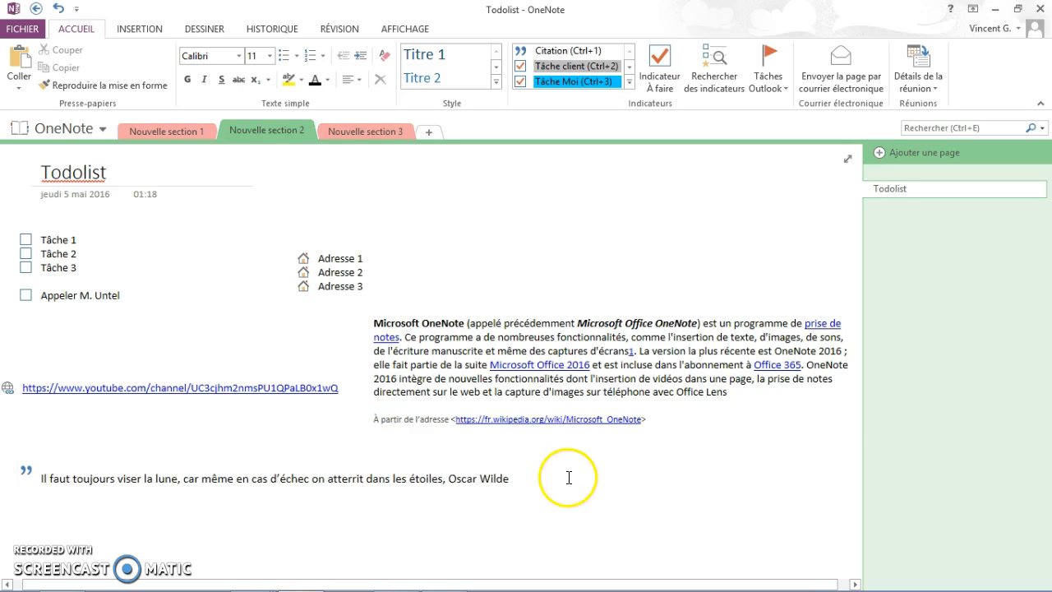
{"action": "left_click", "coordinate": [596, 240]}
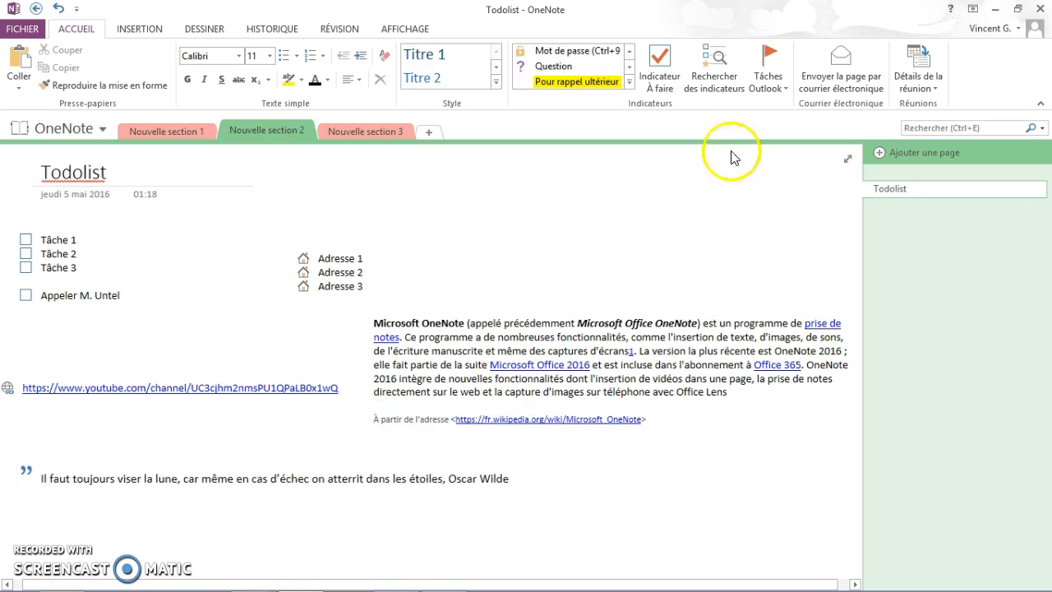
Open the summary of all tagged notes and collapse its À faire and Adresse groups.
{"action": "left_click", "coordinate": [720, 80]}
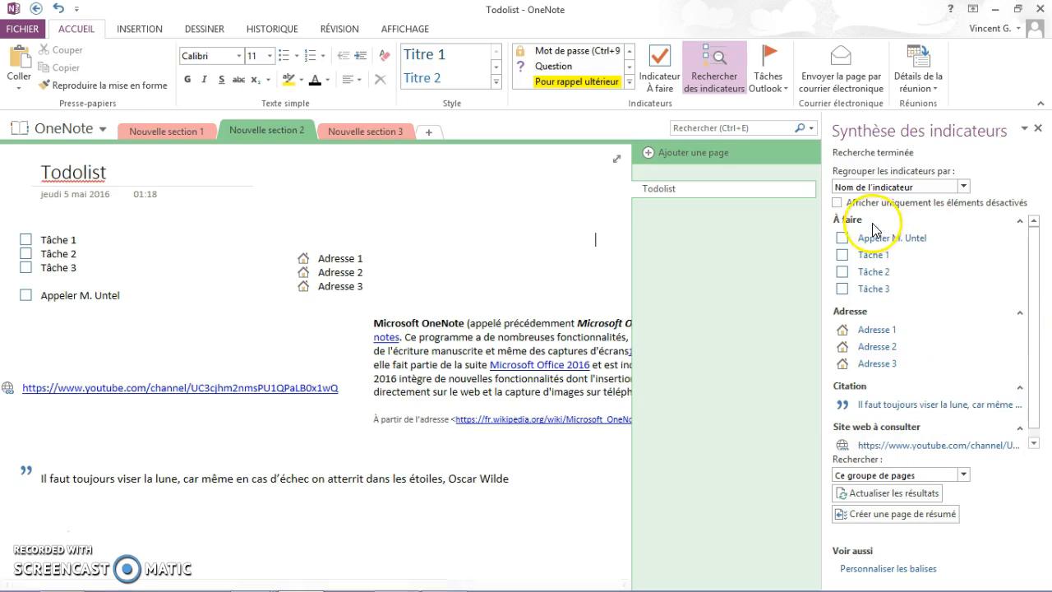
{"action": "left_click", "coordinate": [1020, 220]}
{"action": "left_click", "coordinate": [1031, 237]}
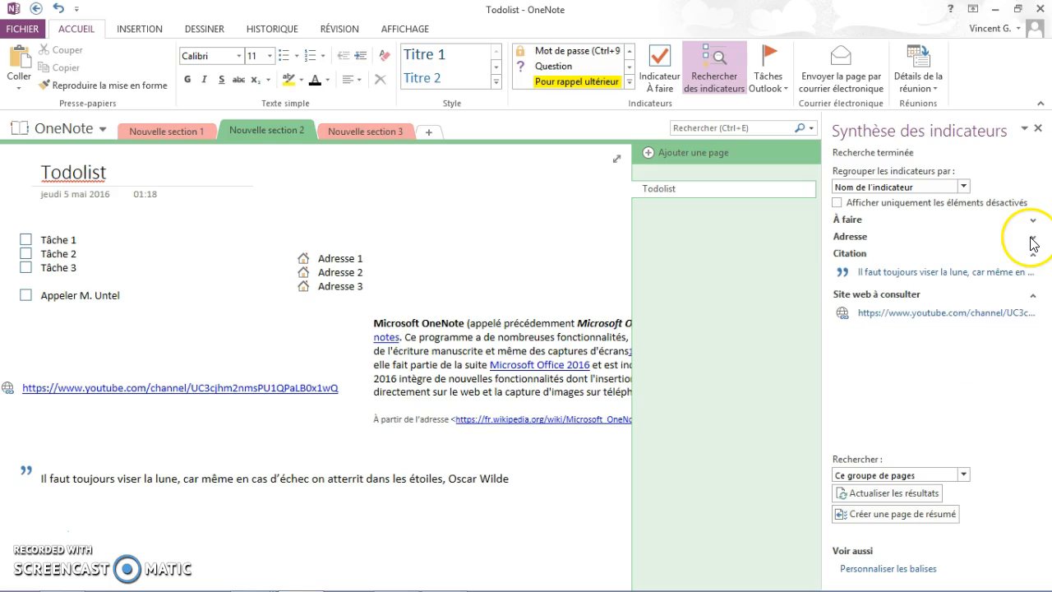
Collapse the Citation and Site web à consulter groups in the tag summary, and expand all four tag groups again.
{"action": "left_click", "coordinate": [1033, 254]}
{"action": "left_click", "coordinate": [1033, 271]}
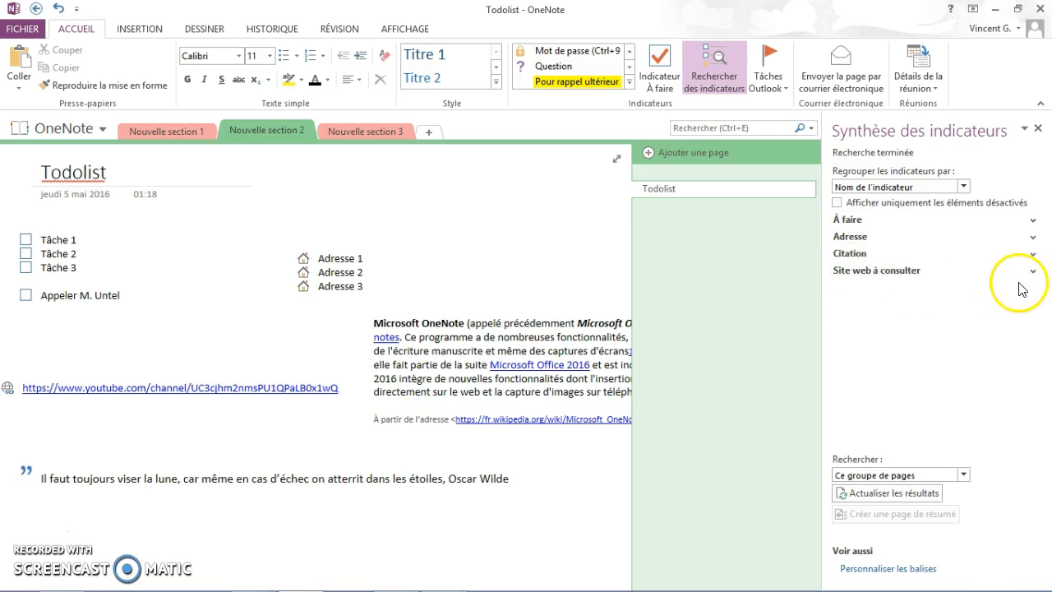
{"action": "left_click", "coordinate": [1033, 272]}
{"action": "left_click", "coordinate": [1033, 255]}
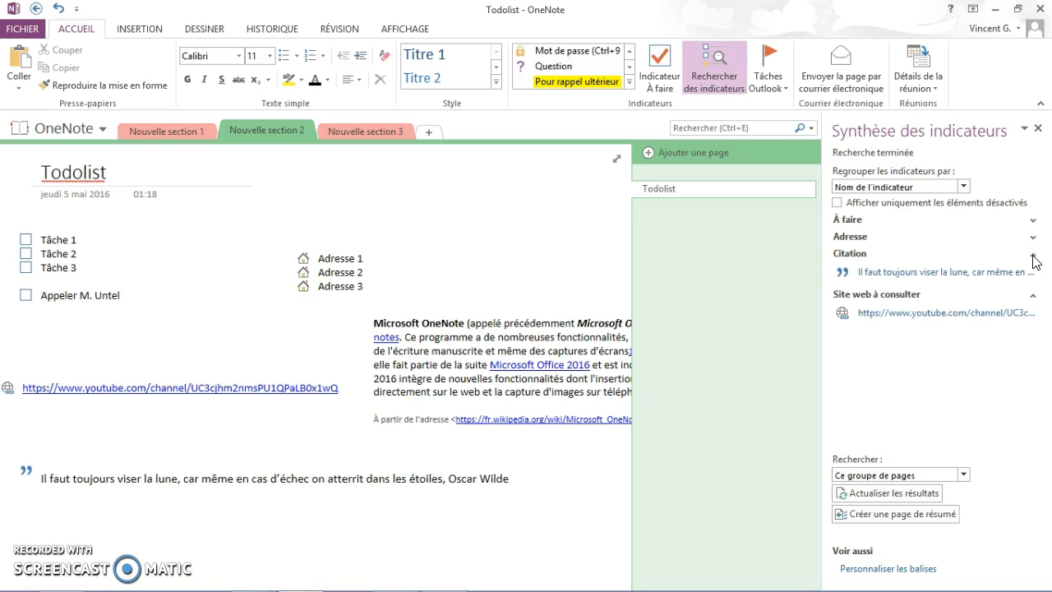
{"action": "left_click", "coordinate": [1033, 238]}
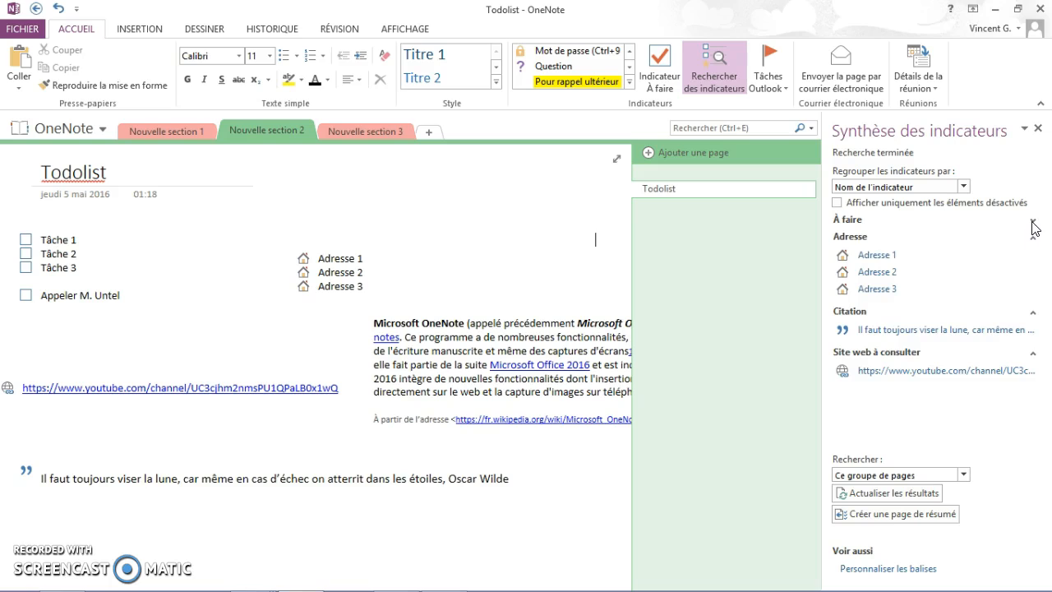
{"action": "left_click", "coordinate": [1034, 222]}
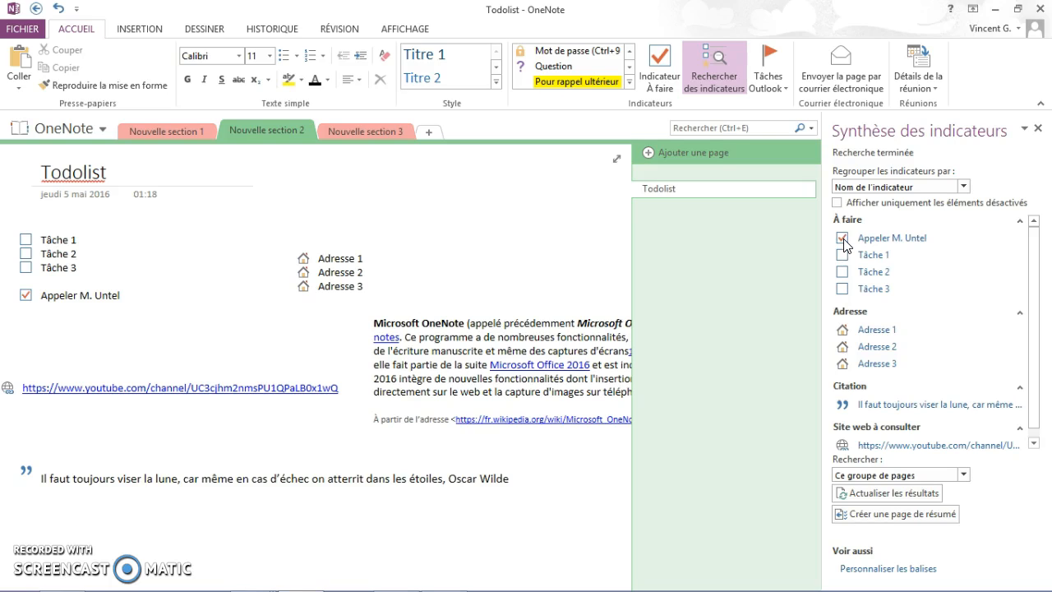
Mark the phone-call task under À faire as done from the tag summary, and clear its checkbox on the page.
{"action": "left_click", "coordinate": [903, 240]}
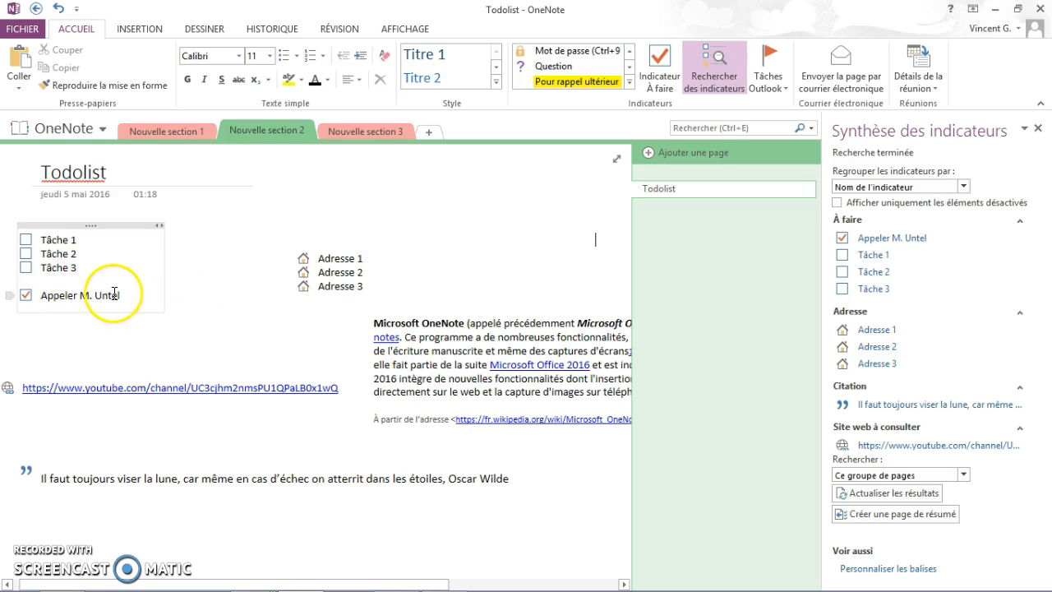
{"action": "left_click", "coordinate": [26, 297]}
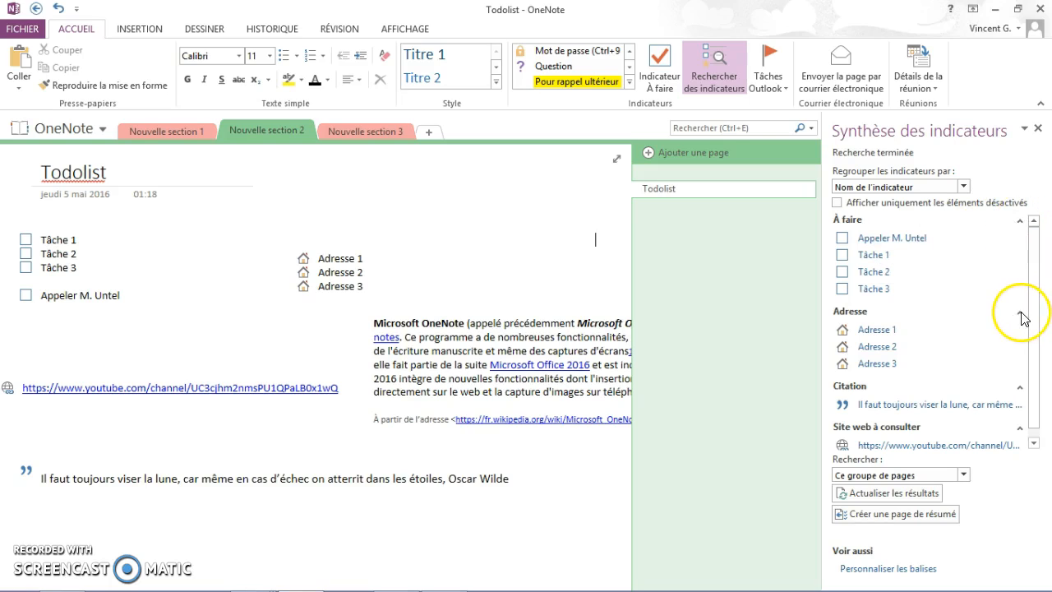
Collapse the À faire, Adresse, Citation and Site web à consulter groups and close the tag summary.
{"action": "left_click", "coordinate": [1020, 222]}
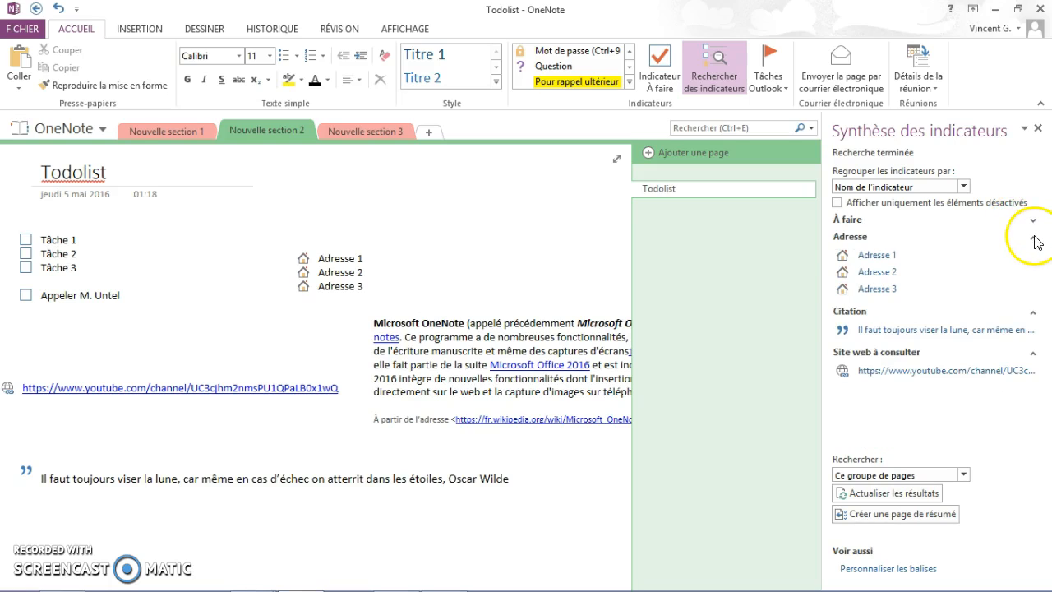
{"action": "left_click", "coordinate": [1033, 237]}
{"action": "left_click", "coordinate": [1033, 254]}
{"action": "left_click", "coordinate": [1033, 272]}
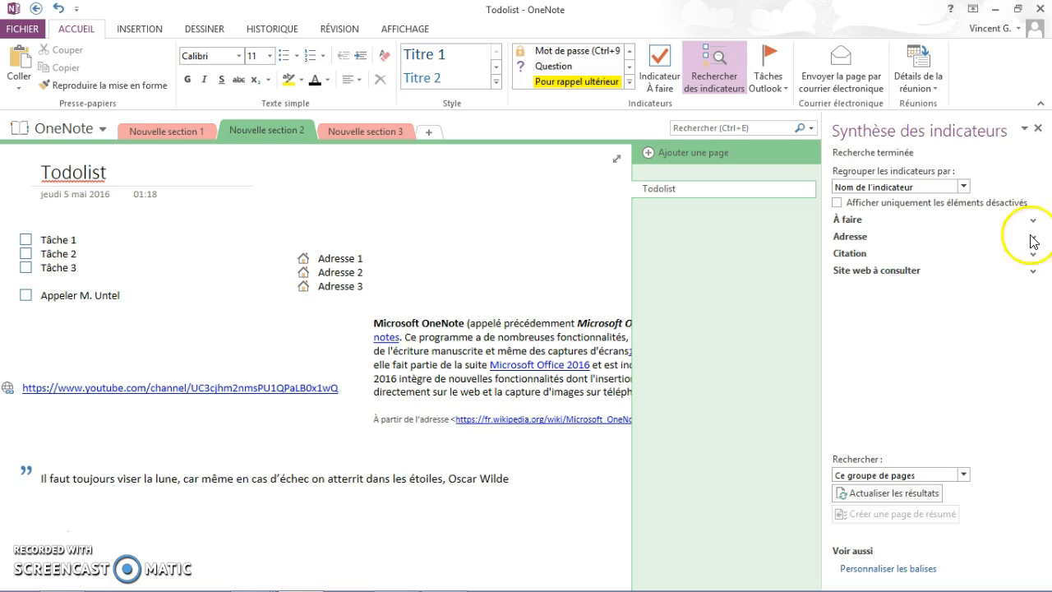
{"action": "left_click", "coordinate": [1038, 128]}
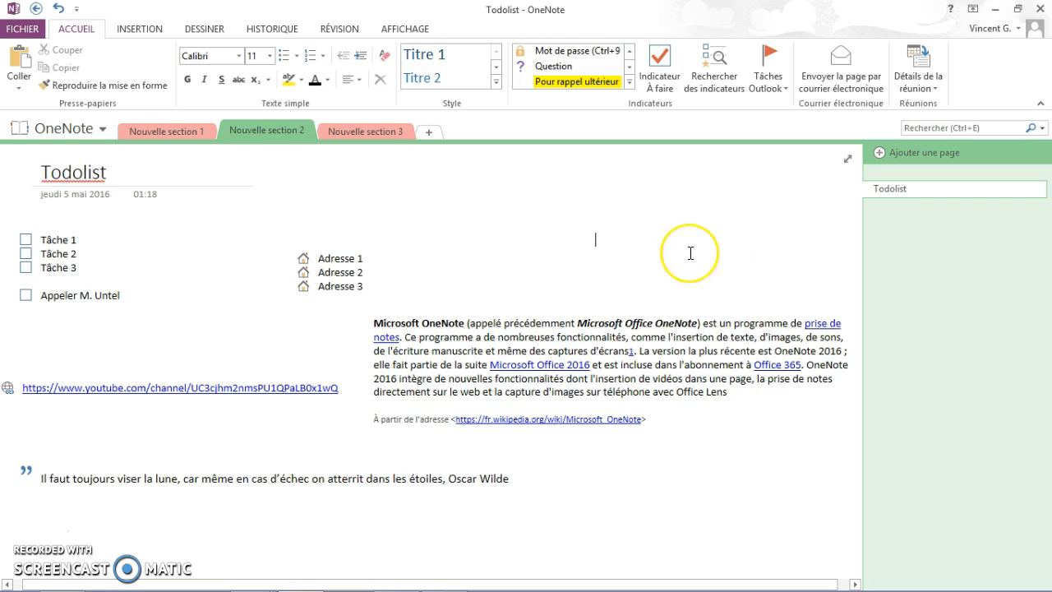